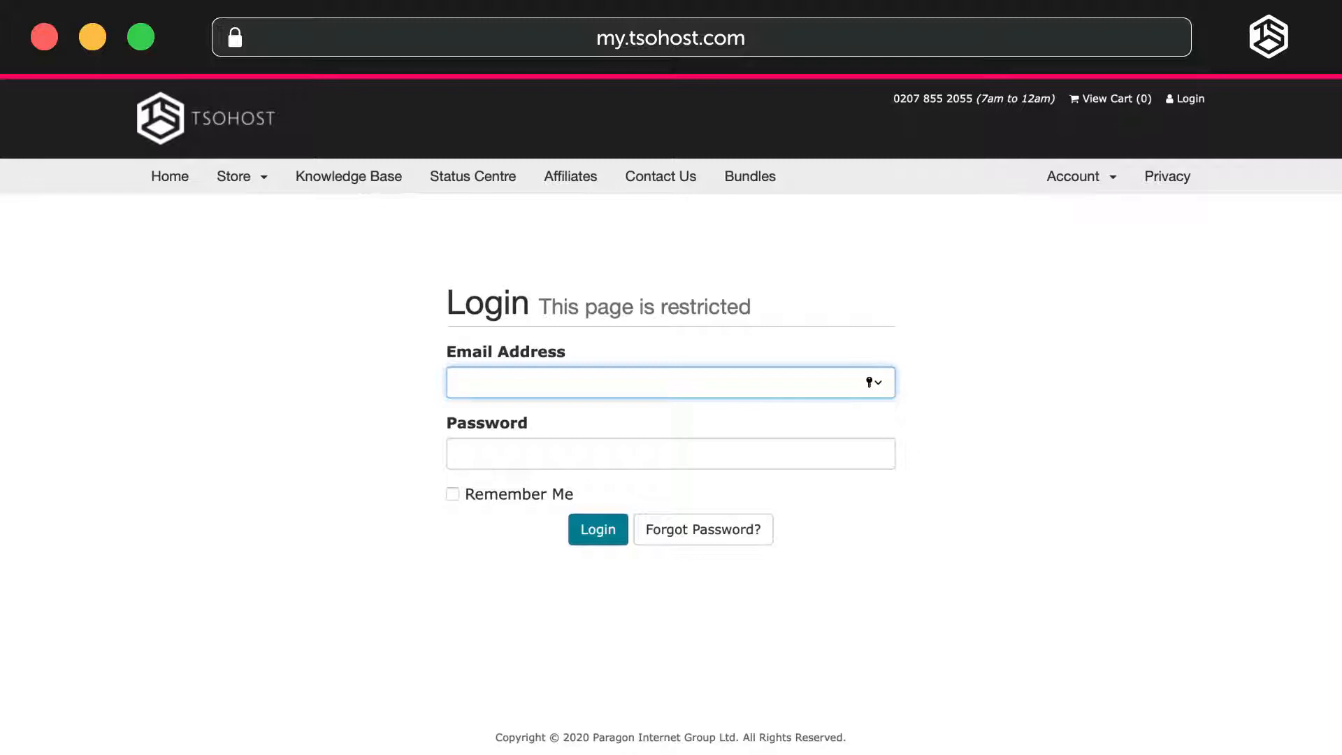
# Log in to the Tsohost client area with the account's email address and password.
pyautogui.write('youremail@tsohost.com')
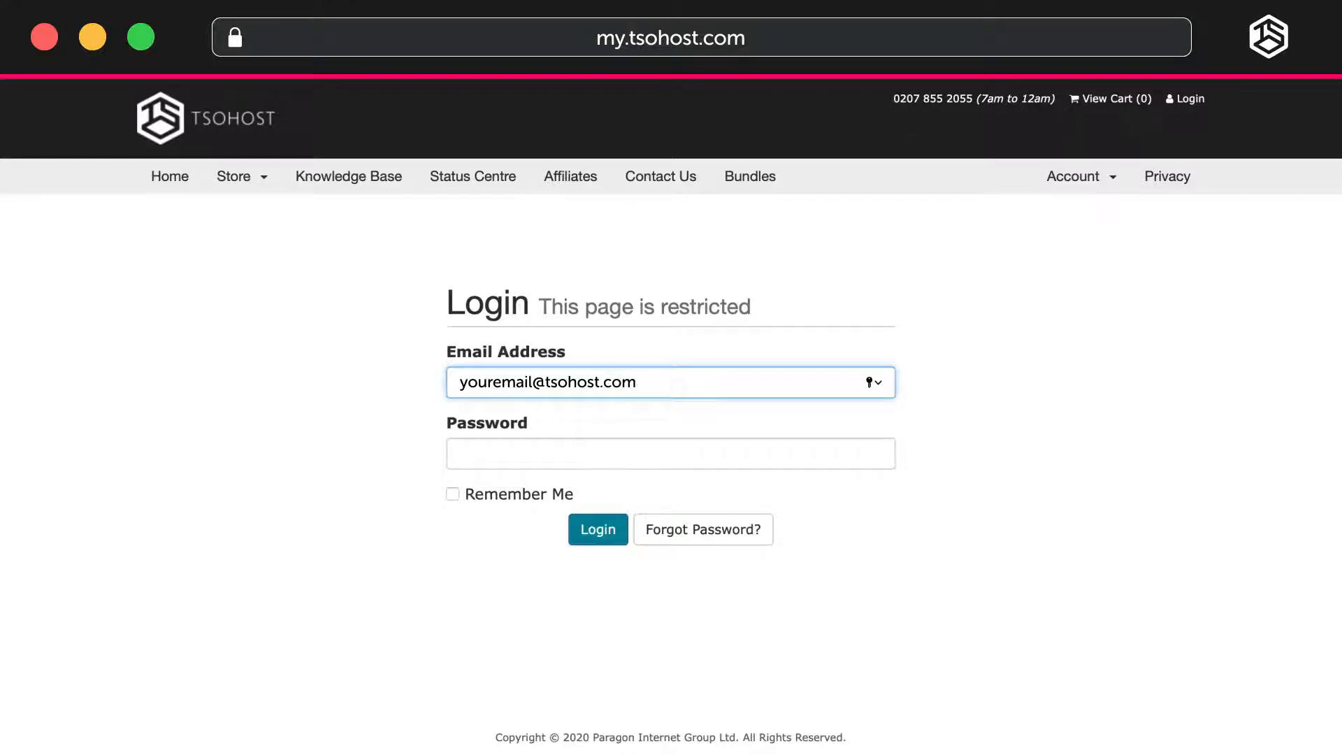
pyautogui.press('Tab')
pyautogui.write('•••••••••••••')
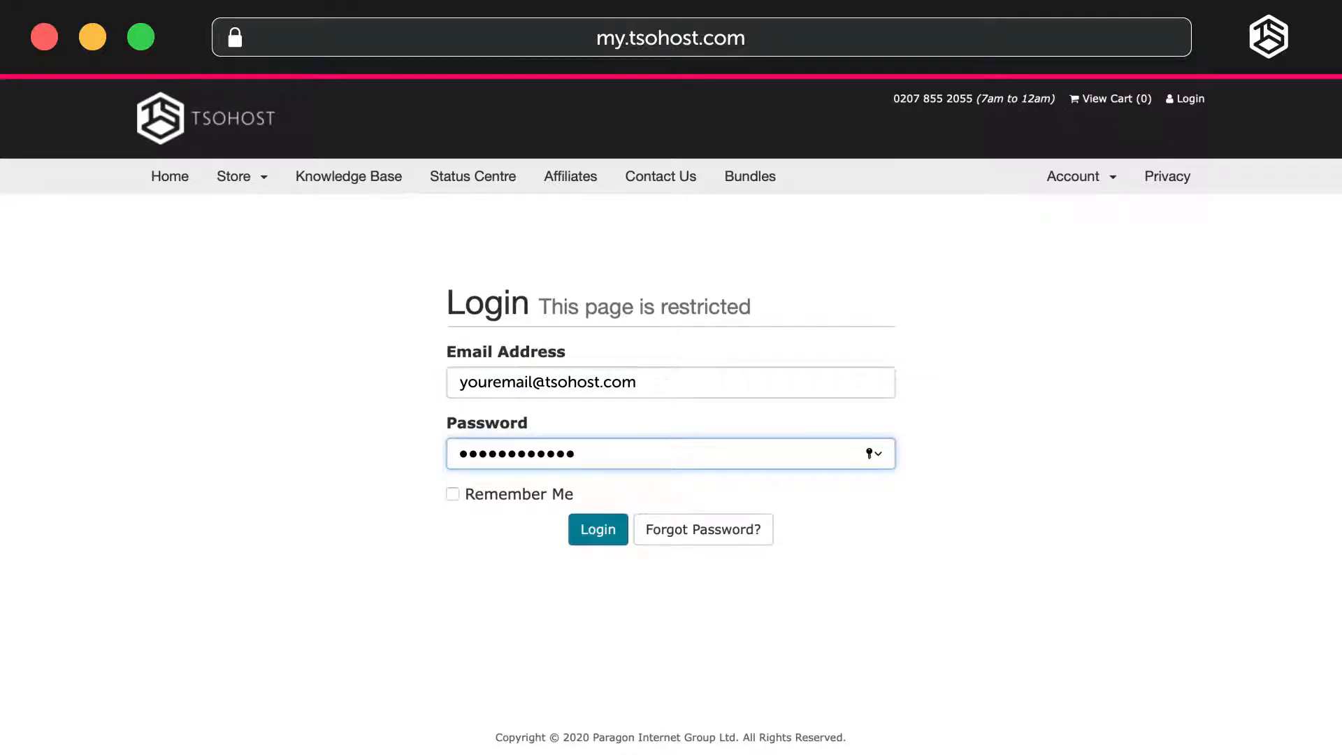
pyautogui.click(598, 529)
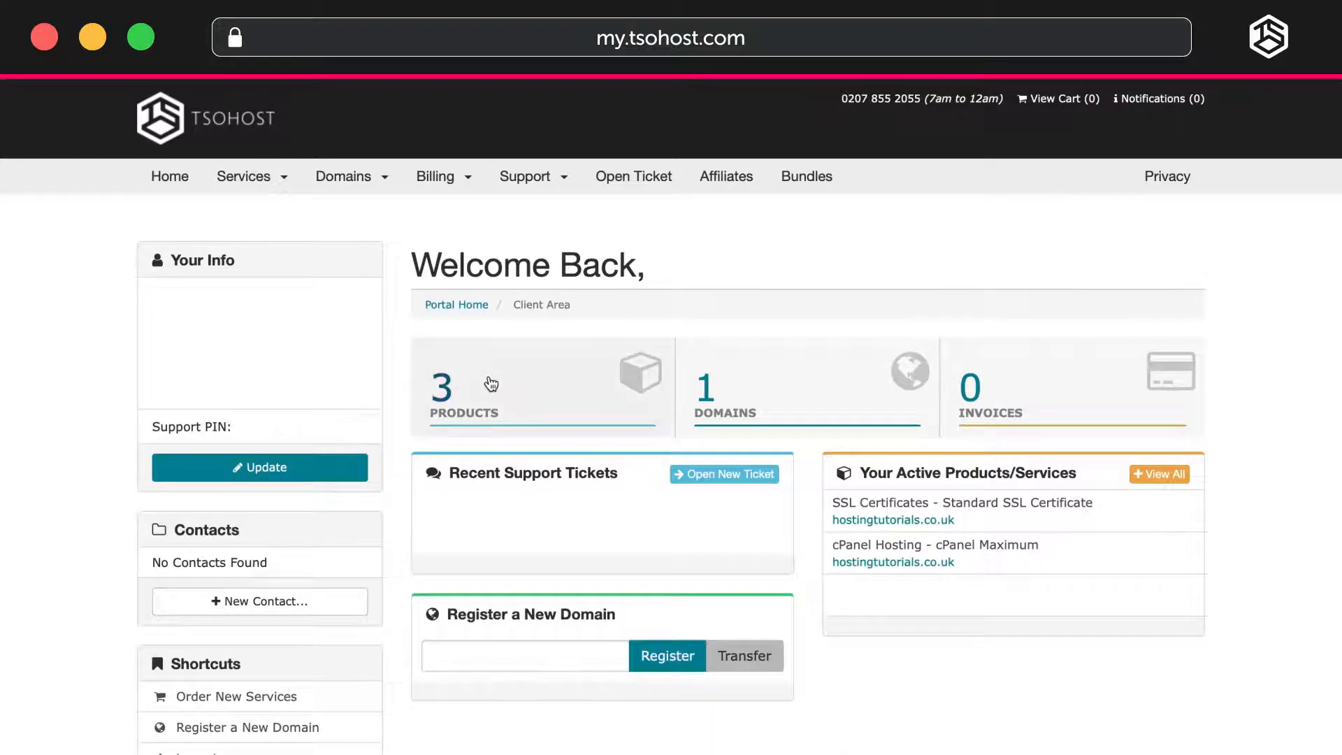
# Open the cPanel admin of the cPanel Maximum hosting product for hostingtutorials.co.uk.
pyautogui.click(492, 384)
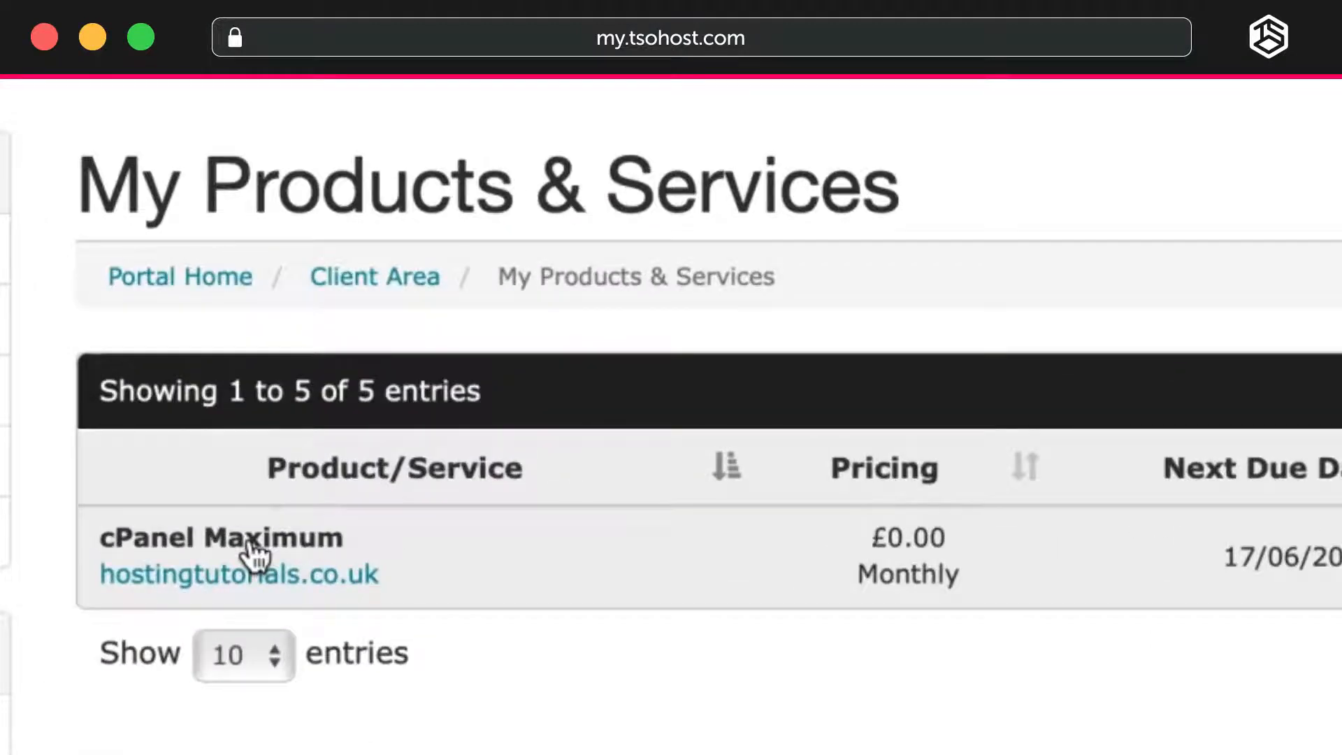
pyautogui.click(255, 555)
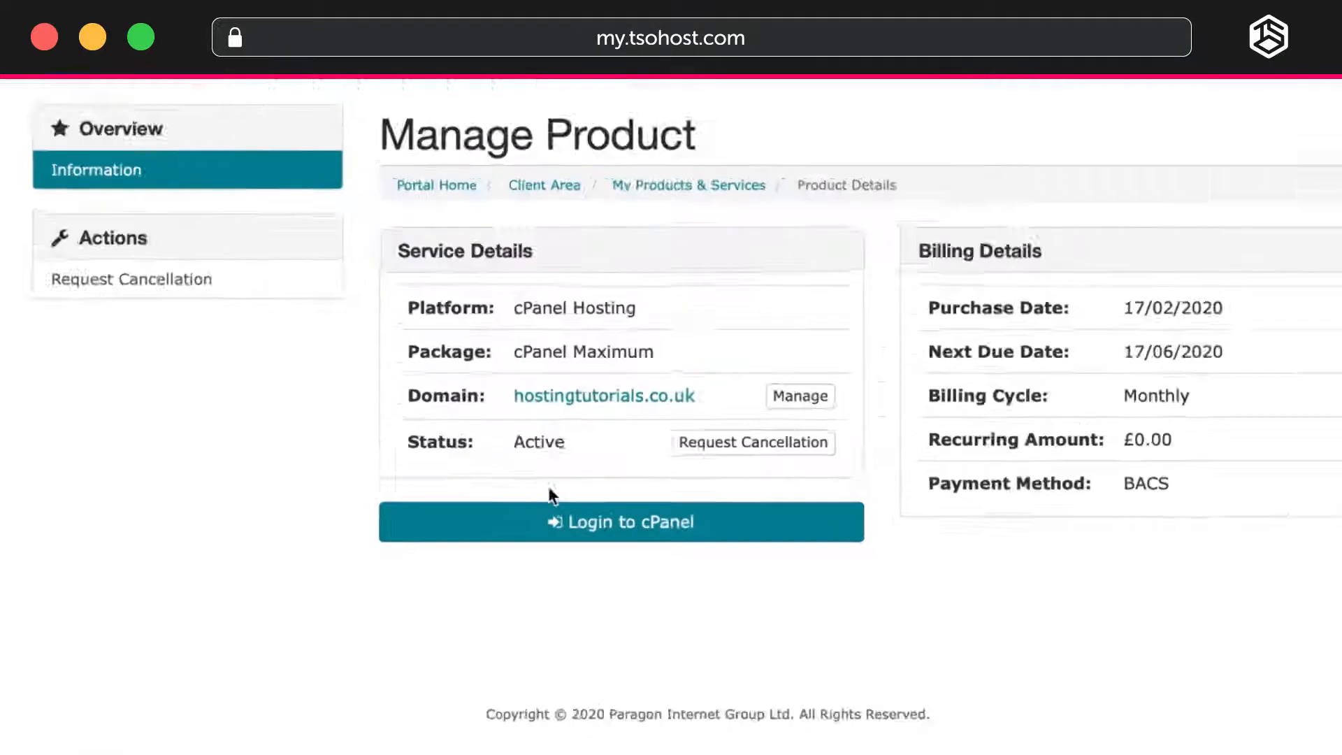
pyautogui.click(564, 572)
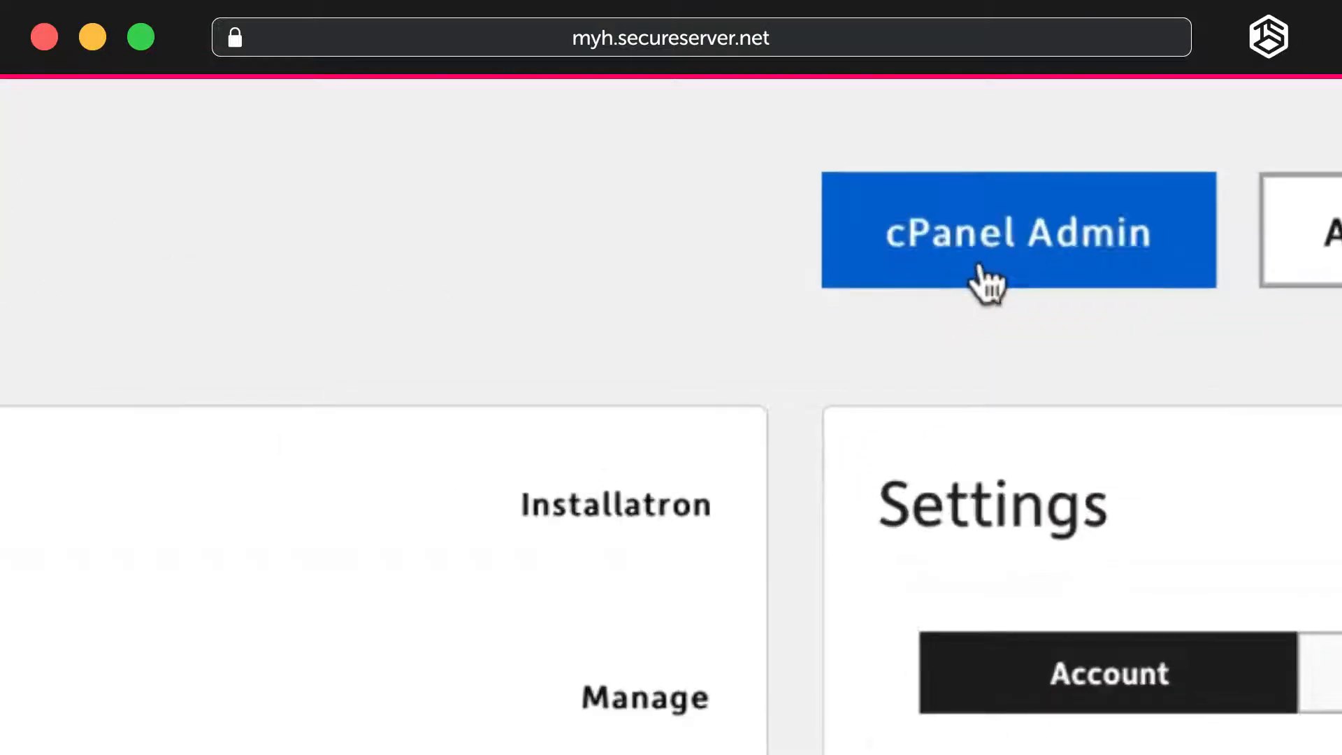
pyautogui.click(916, 334)
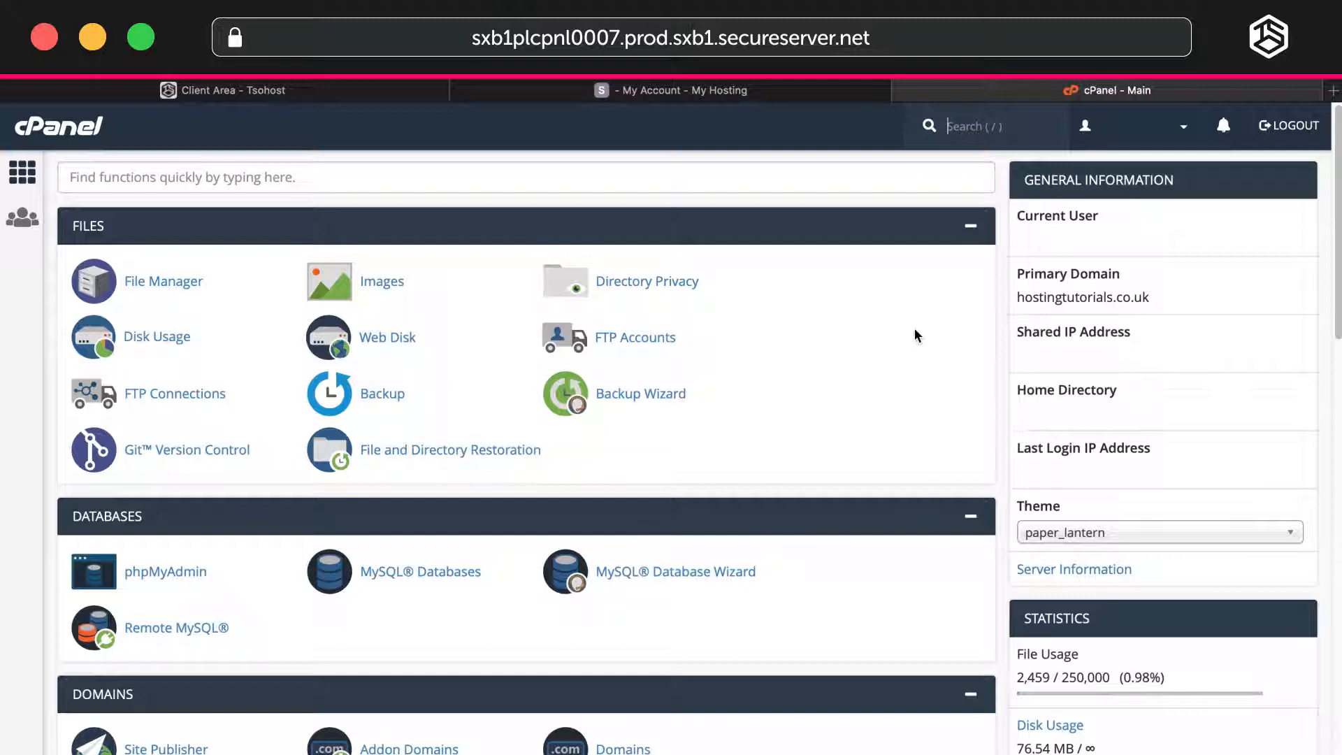
# Open The Right Fit's wp-admin page through Installatron Applications Installer and log in to WordPress with the account email and password.
pyautogui.scroll(-10, 40, 726)
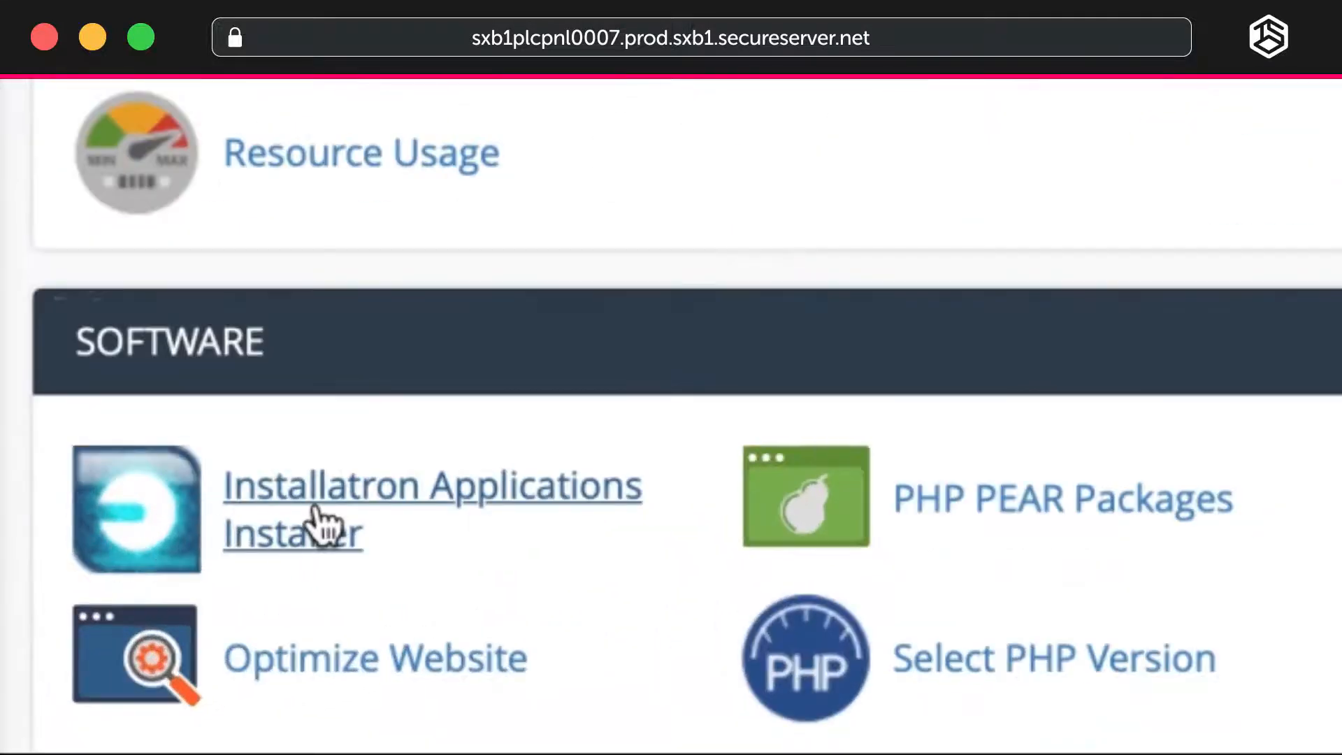
pyautogui.click(318, 528)
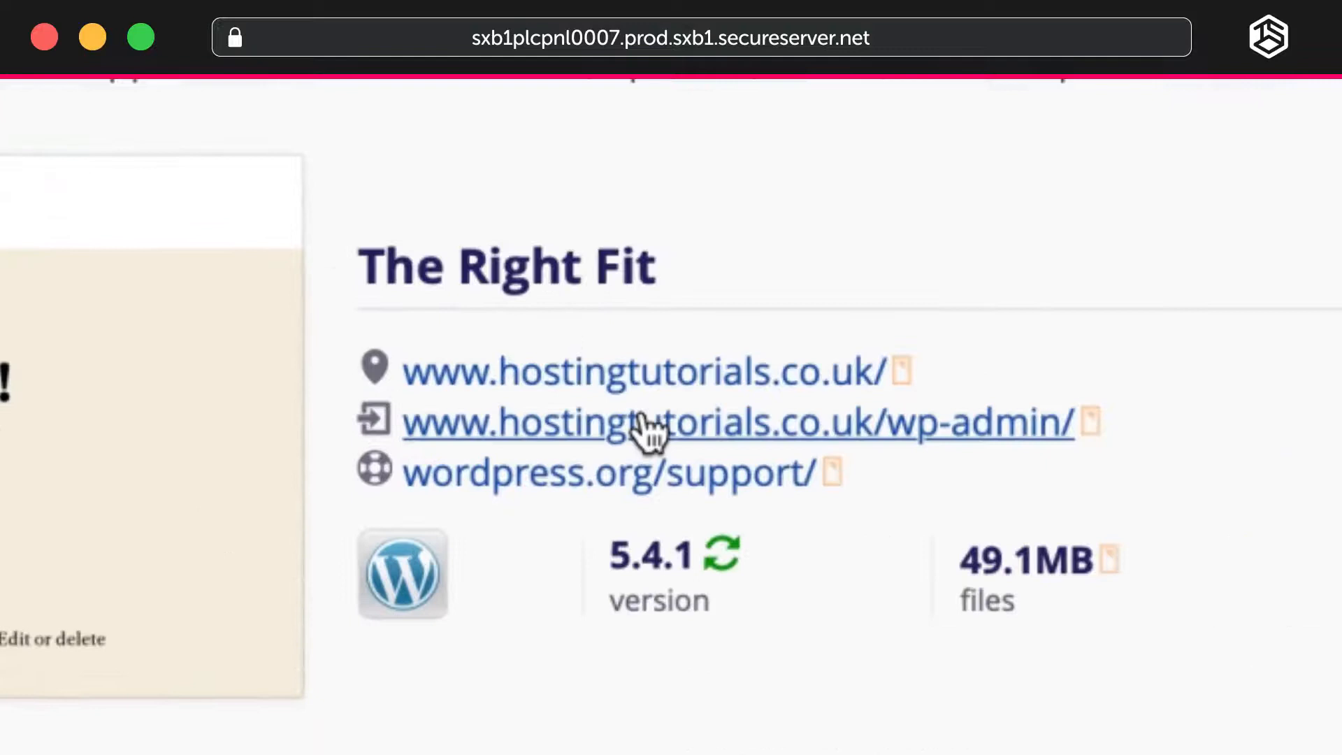
pyautogui.click(642, 423)
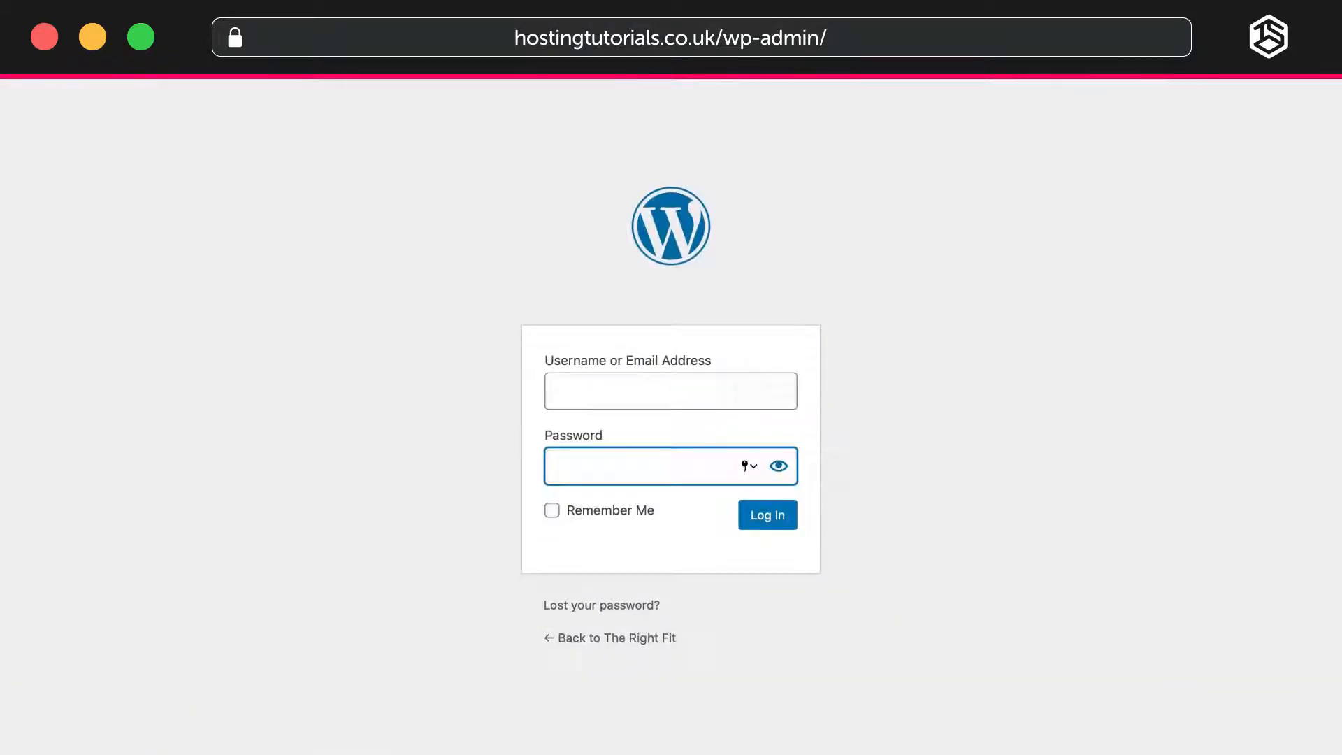
pyautogui.write('youremail@tsohost.com')
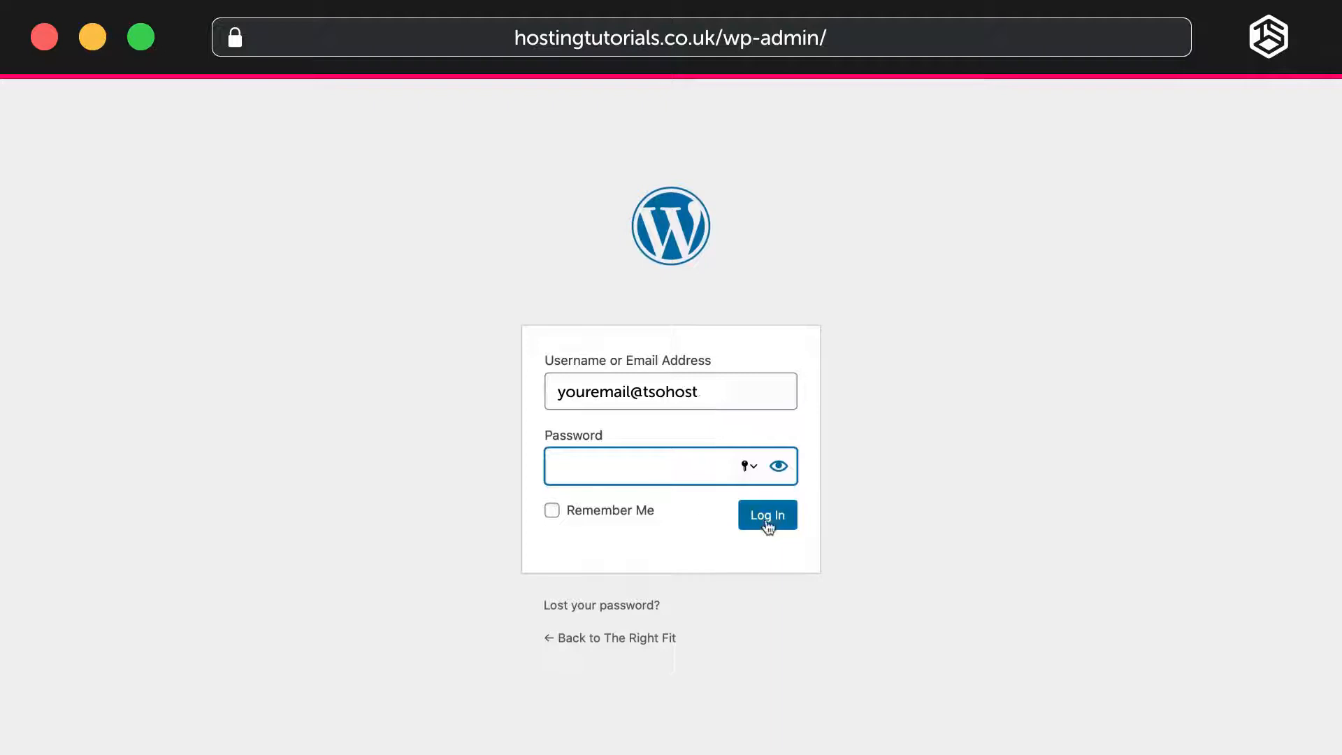
pyautogui.write('•••••••••••••')
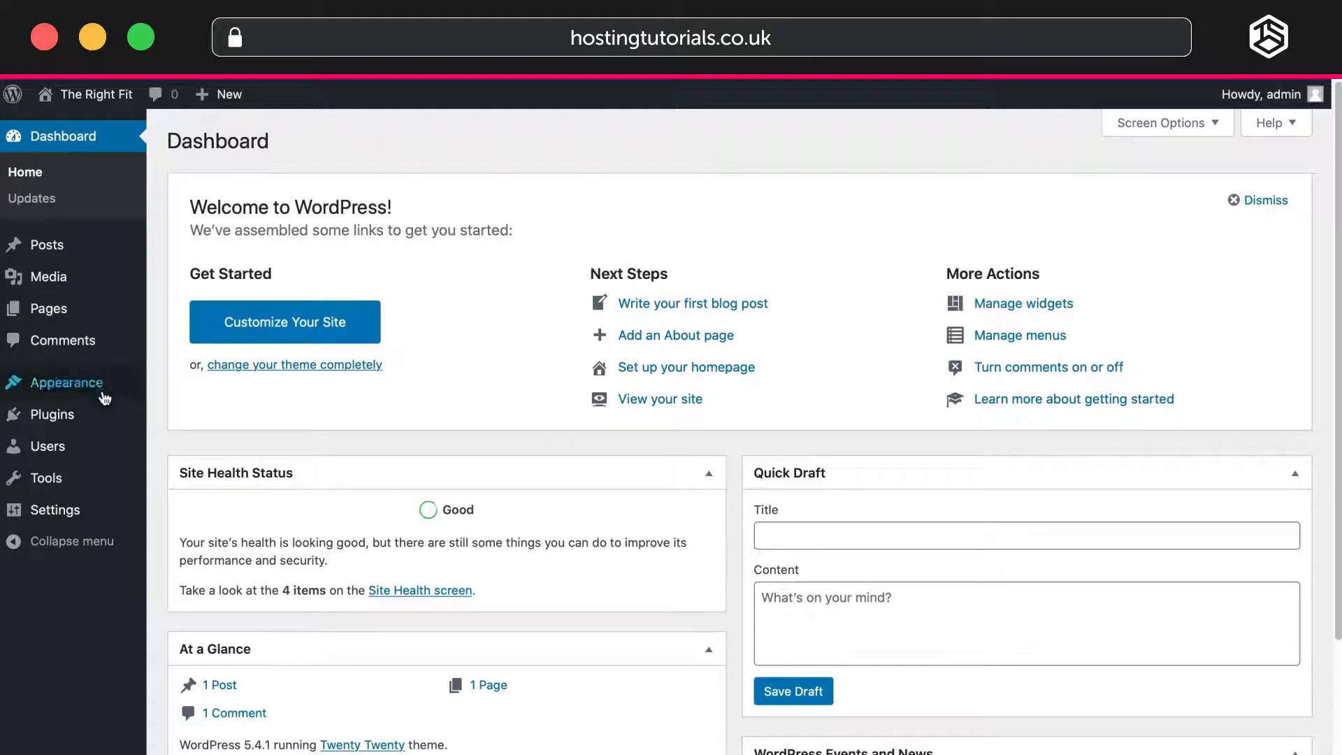
# Search the WordPress plugin library for "yoast", and install and activate the Yoast SEO plugin.
pyautogui.moveTo(103, 418)
pyautogui.click(184, 444)
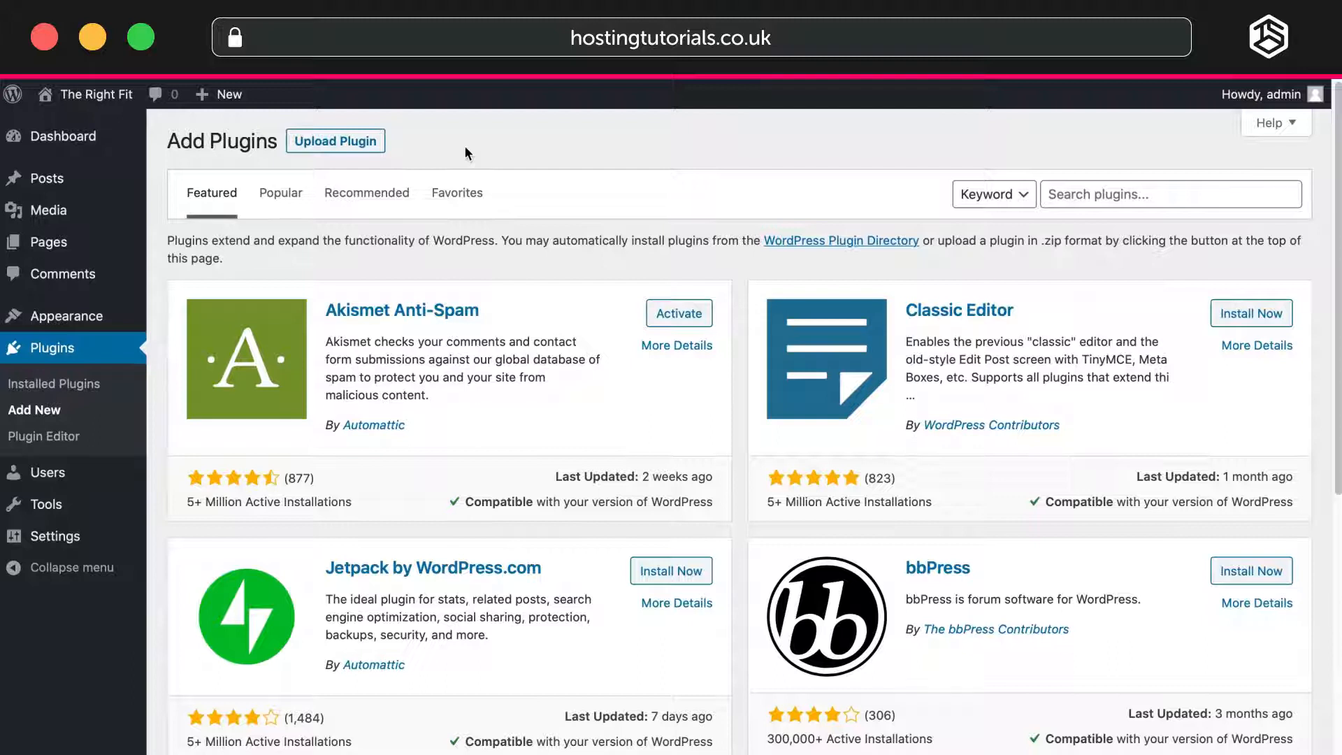
pyautogui.click(1119, 195)
pyautogui.write('yoast')
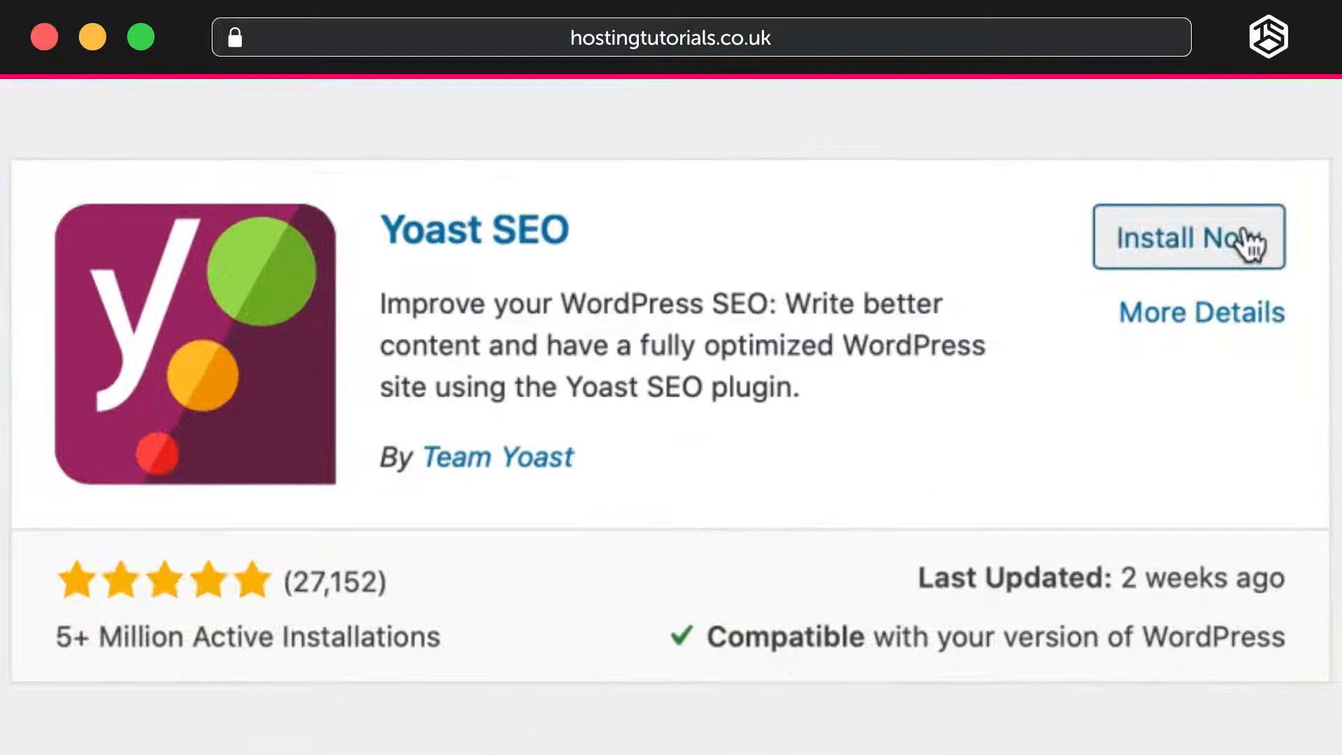
pyautogui.click(1250, 244)
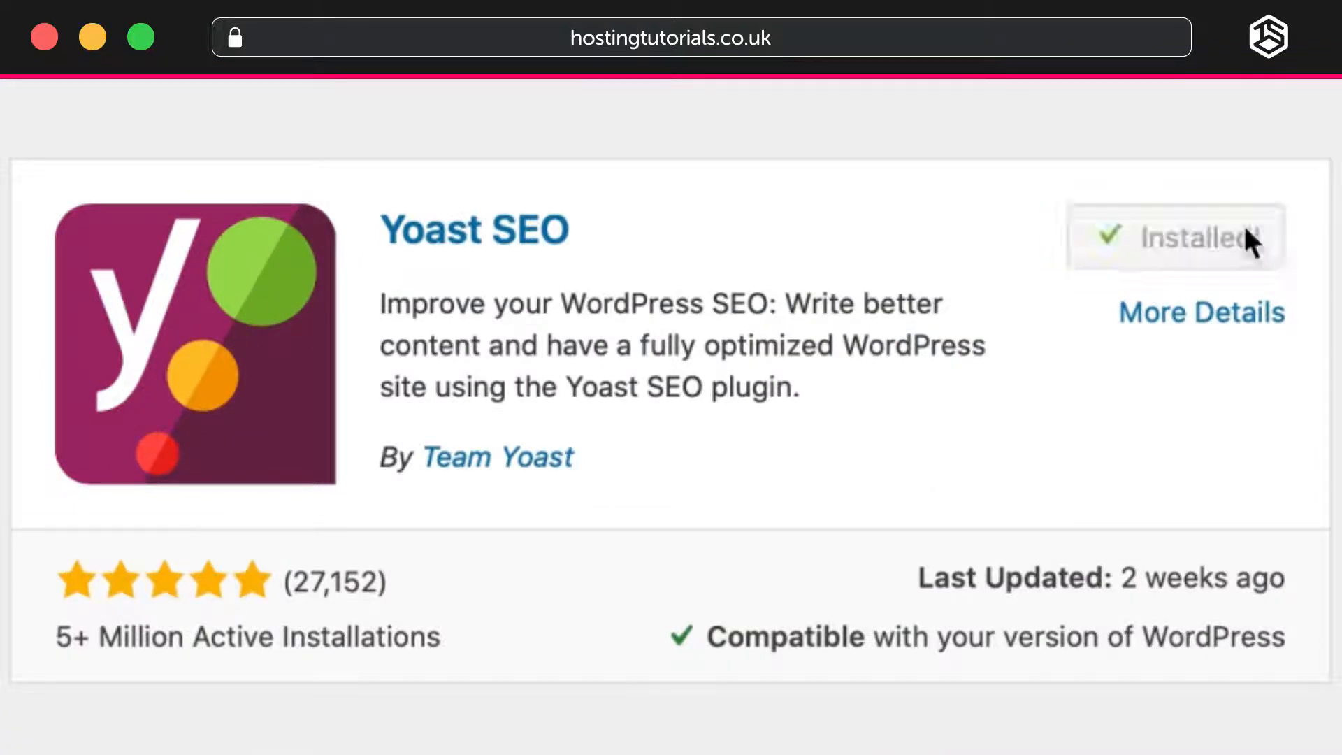
pyautogui.click(1251, 244)
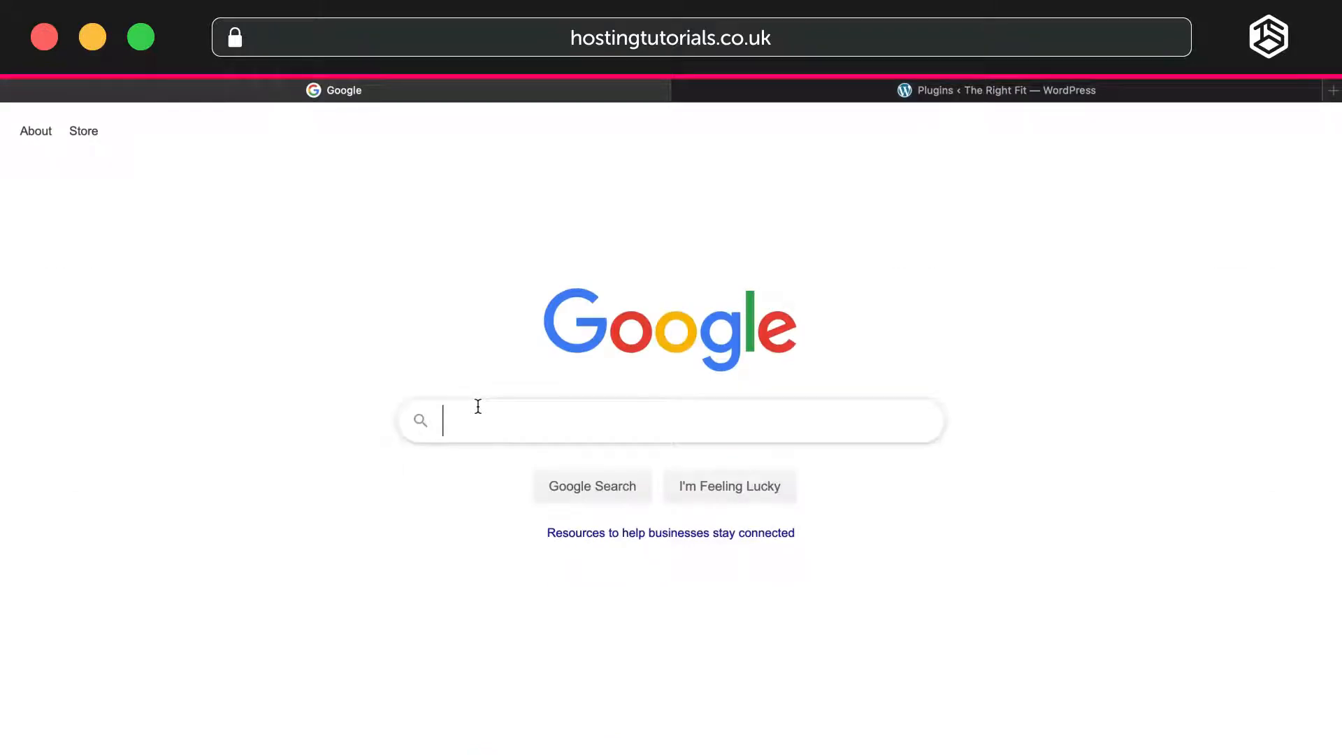
# Search Google for "yoast seo" and download Yoast SEO Free from the yoast.com plugin page.
pyautogui.write('yoast')
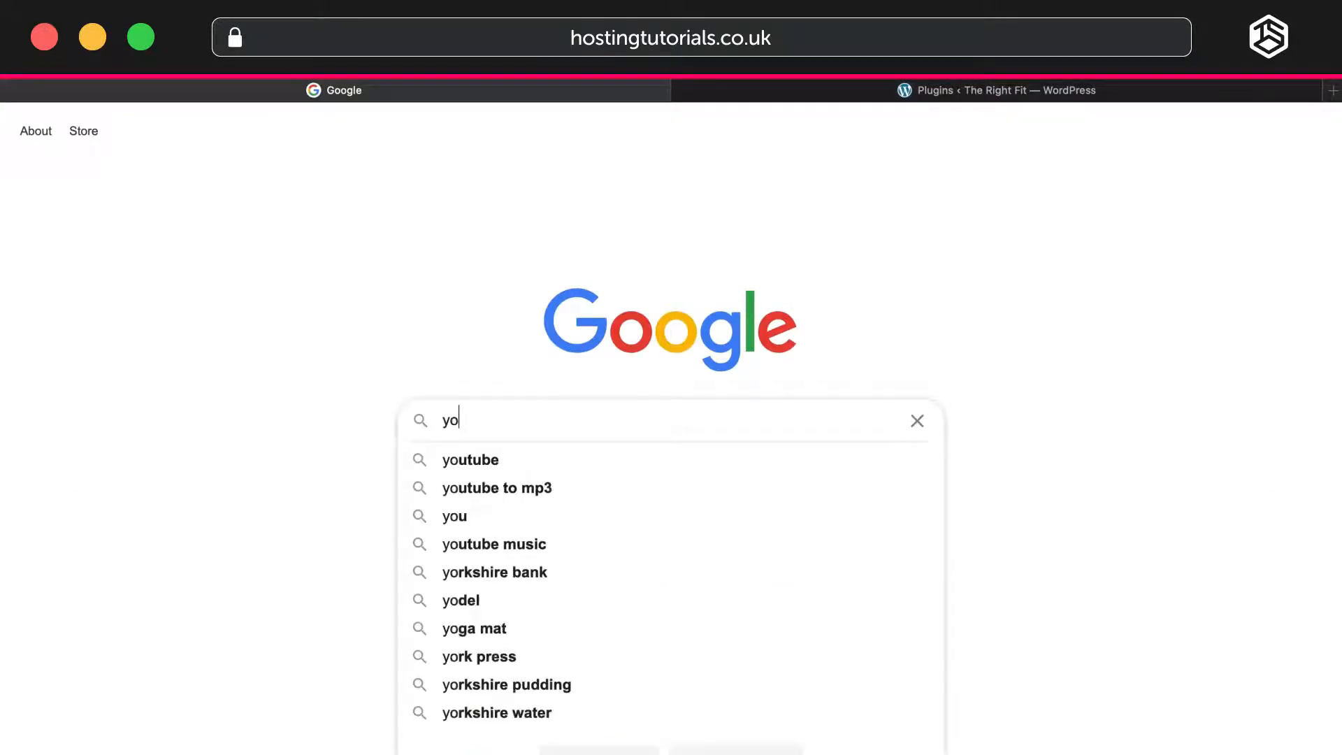
pyautogui.press('Down')
pyautogui.press('Down')
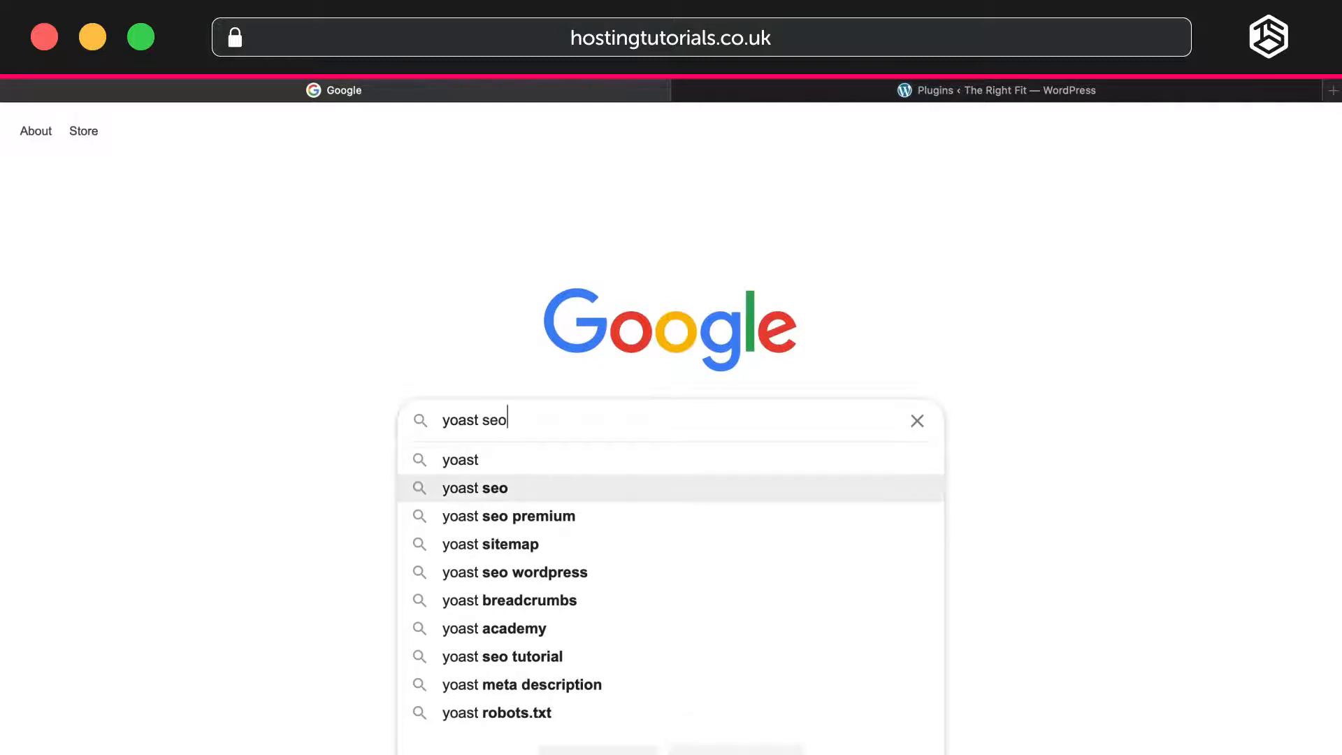
pyautogui.press('Return')
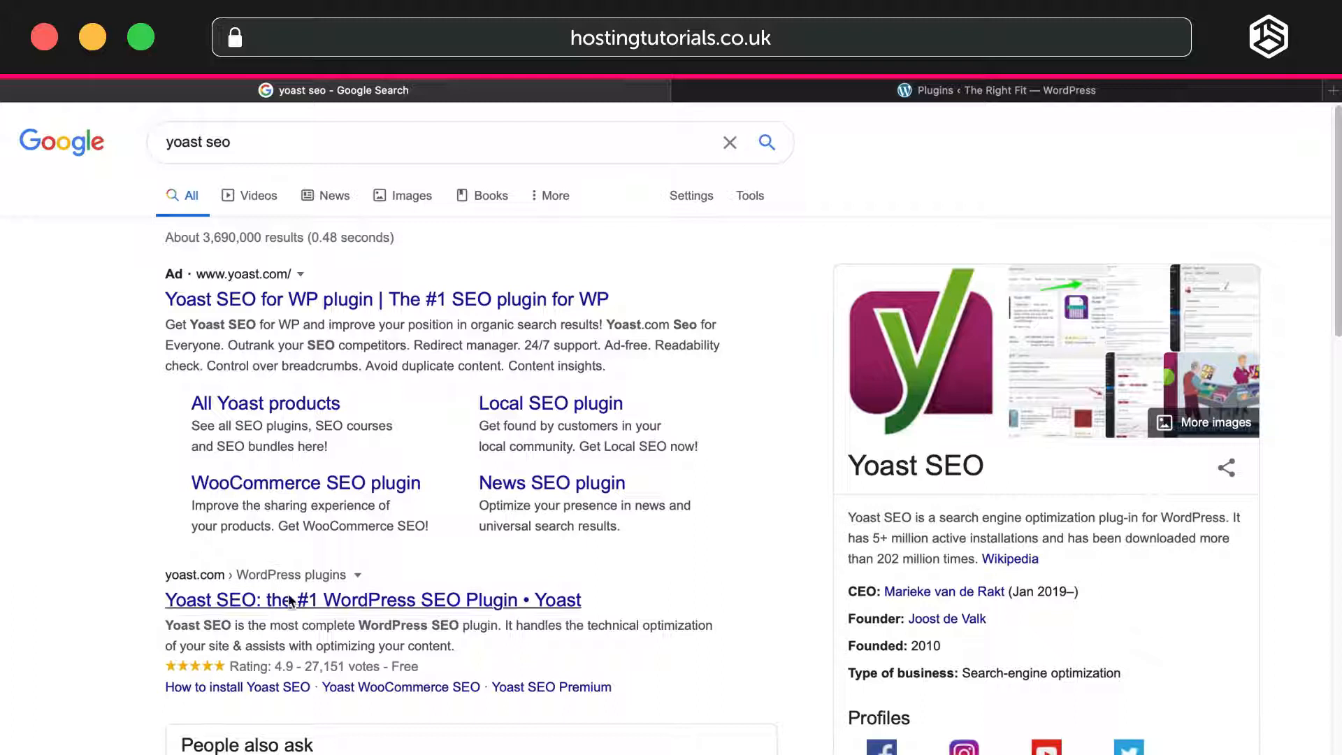
pyautogui.click(290, 600)
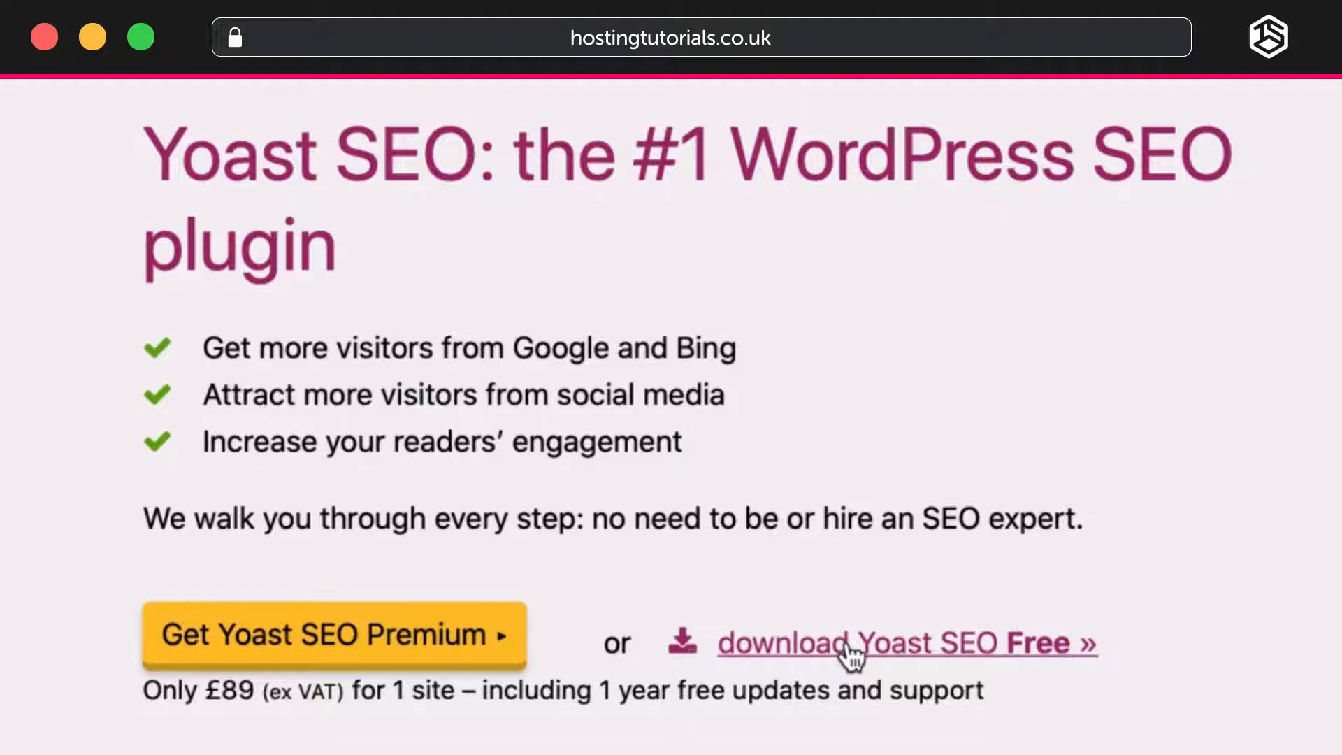
pyautogui.click(850, 654)
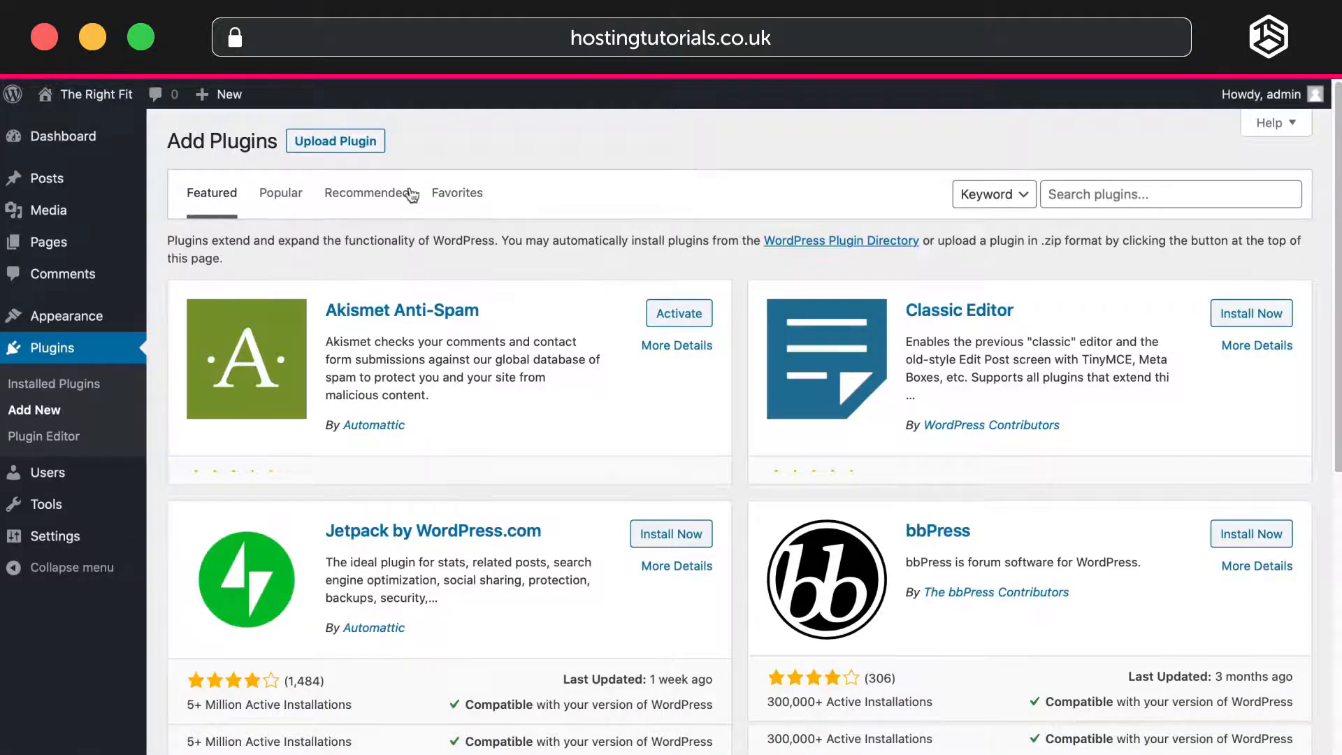
# Upload wordpress-seo.14.0.4.zip from the Downloads folder to WordPress and install it as a plugin.
pyautogui.click(367, 146)
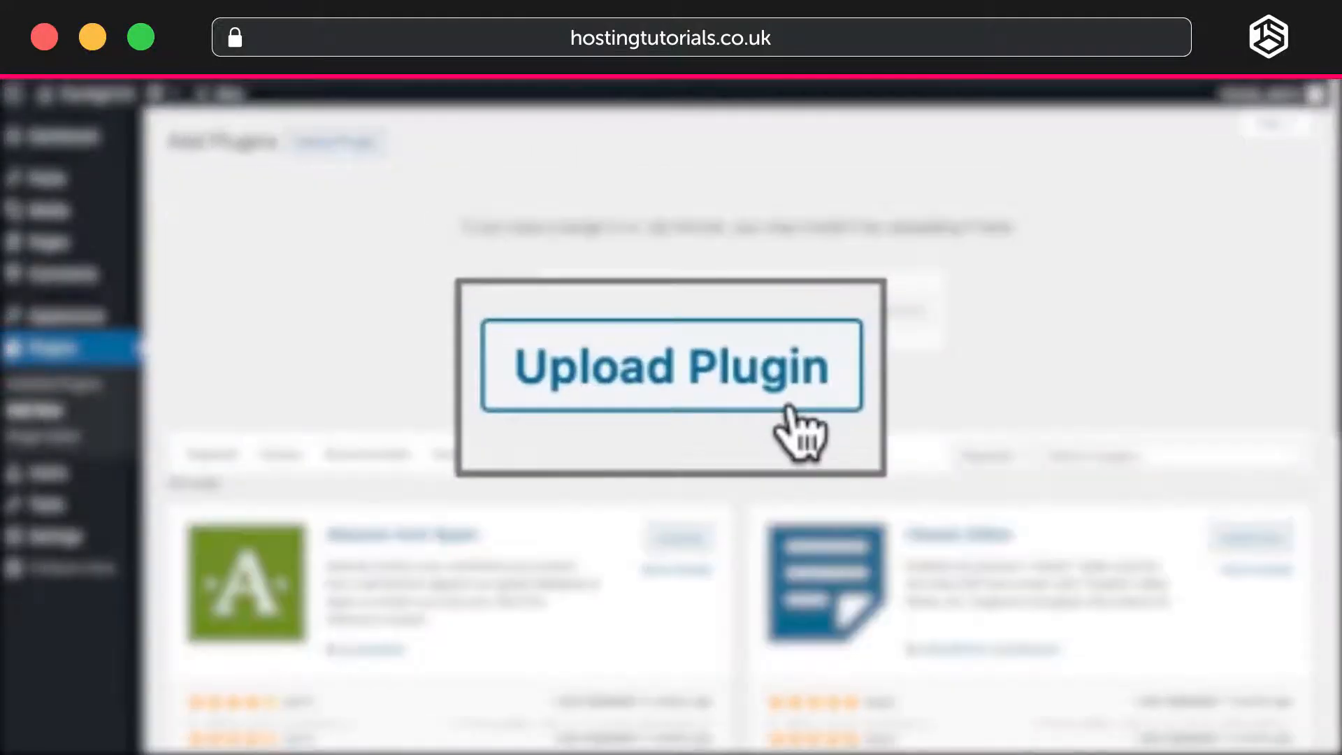
pyautogui.click(615, 312)
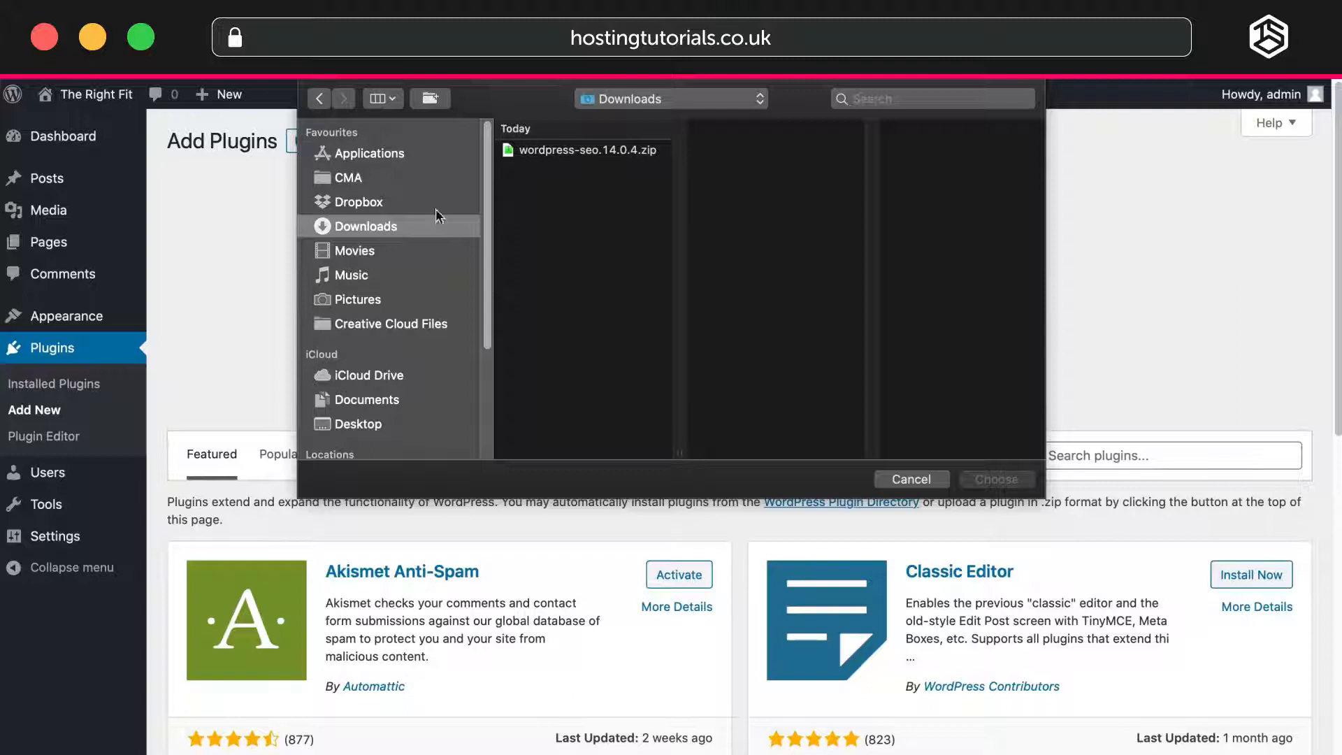
pyautogui.click(579, 151)
pyautogui.doubleClick(579, 151)
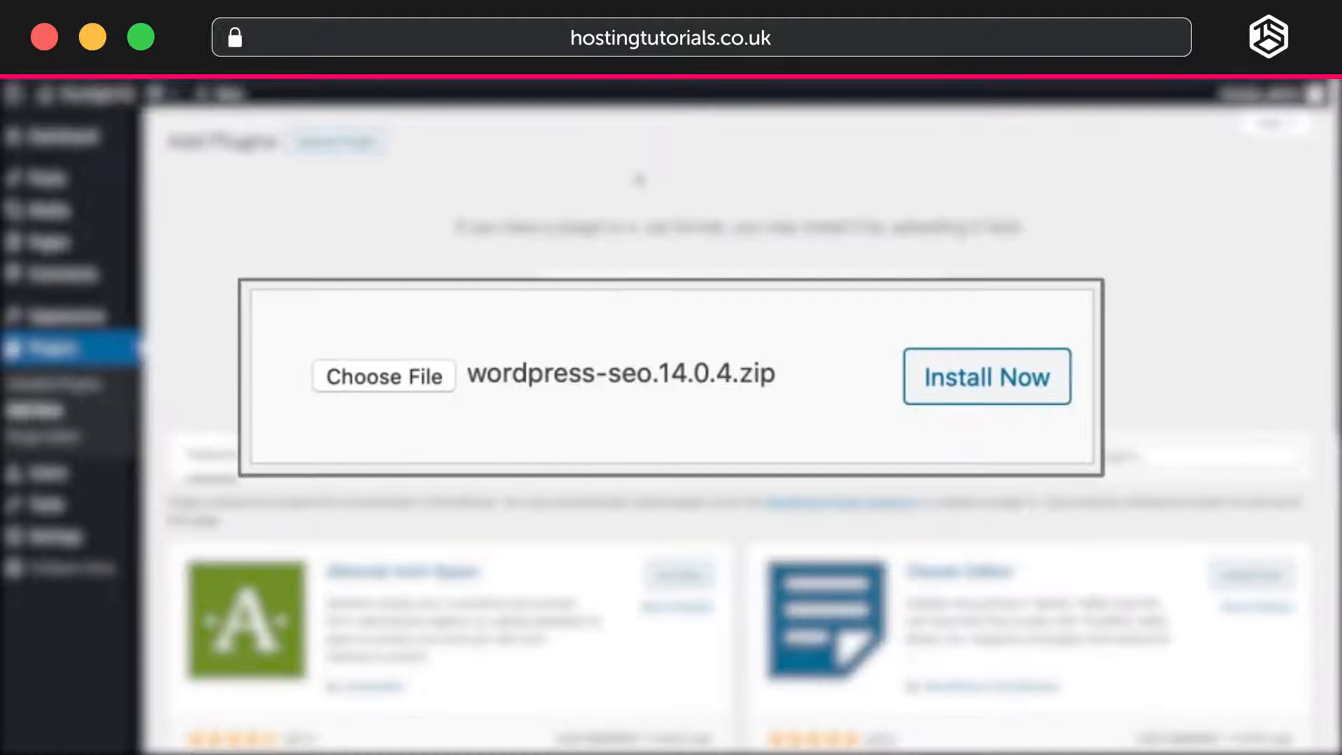
pyautogui.click(1013, 375)
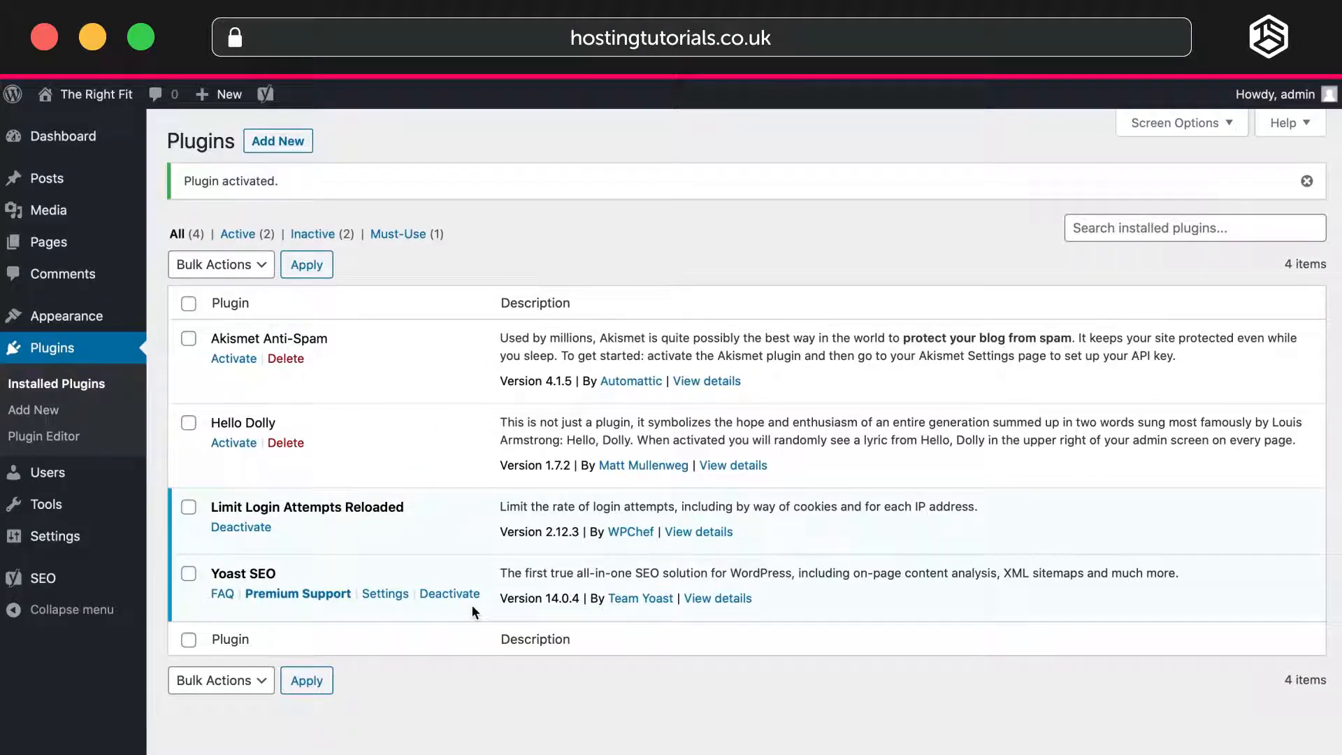
# Open Sample Page for editing and go to its Yoast SEO section.
pyautogui.moveTo(128, 235)
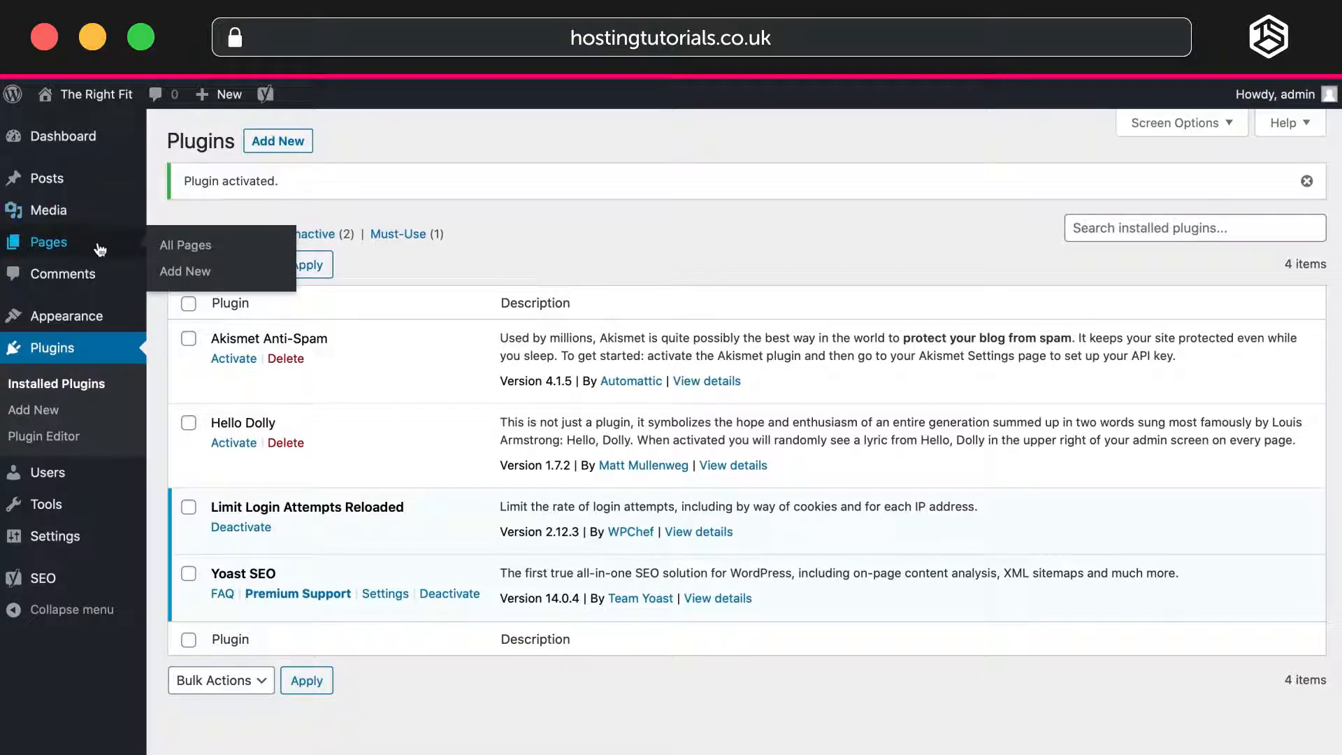
pyautogui.click(163, 247)
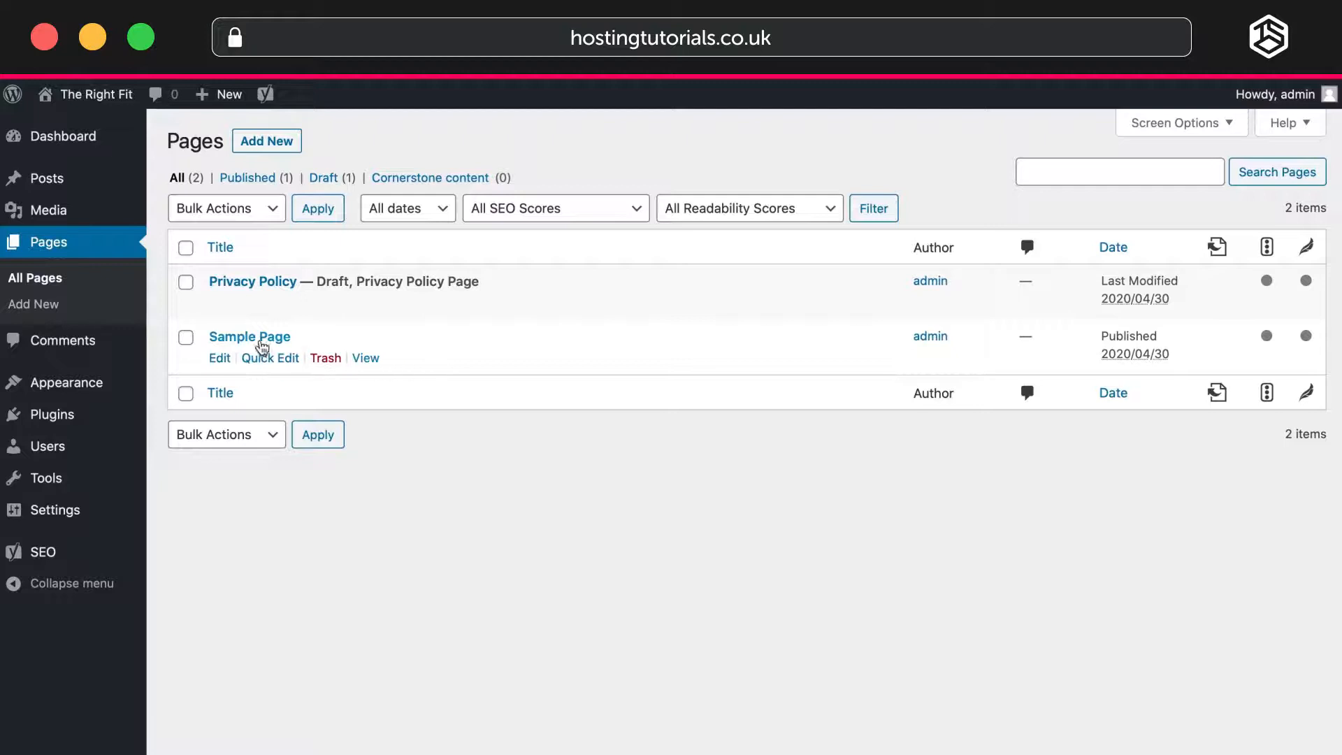
pyautogui.click(219, 359)
pyautogui.scroll(-15, 704, 353)
pyautogui.scroll(-1, 705, 355)
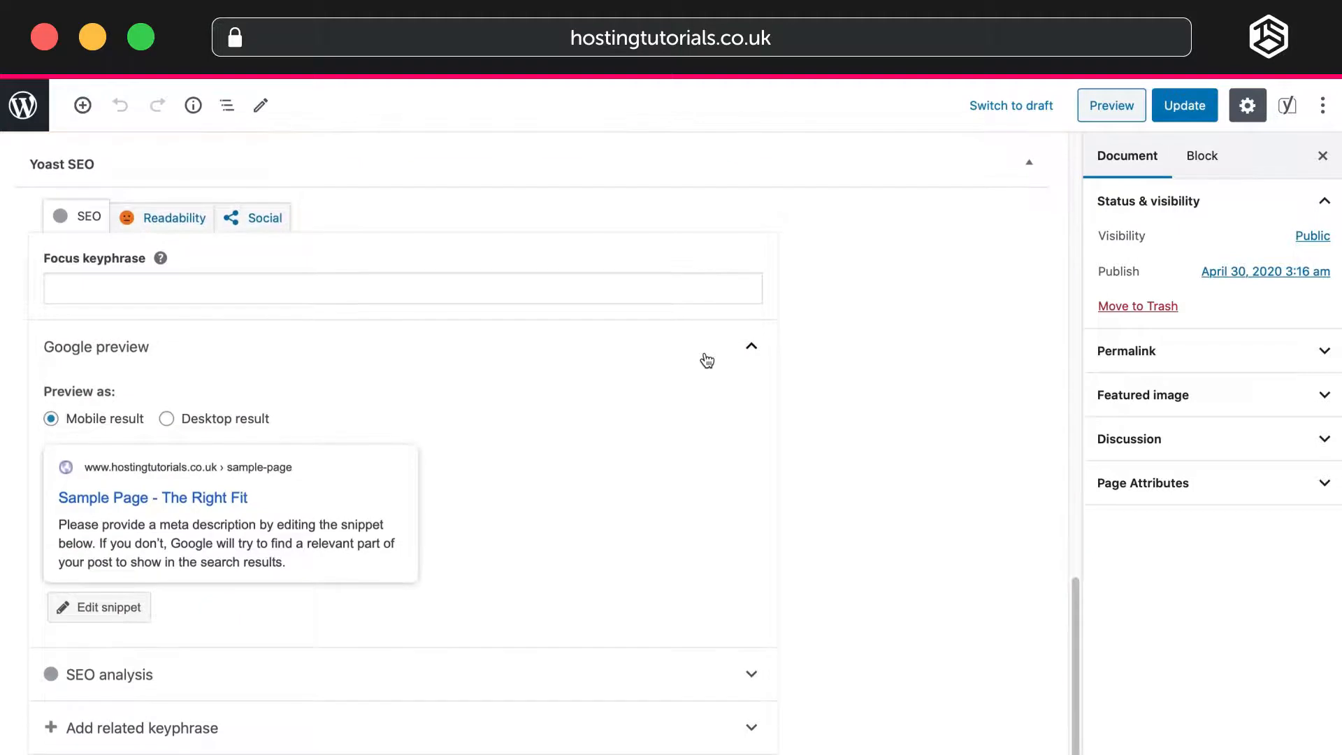